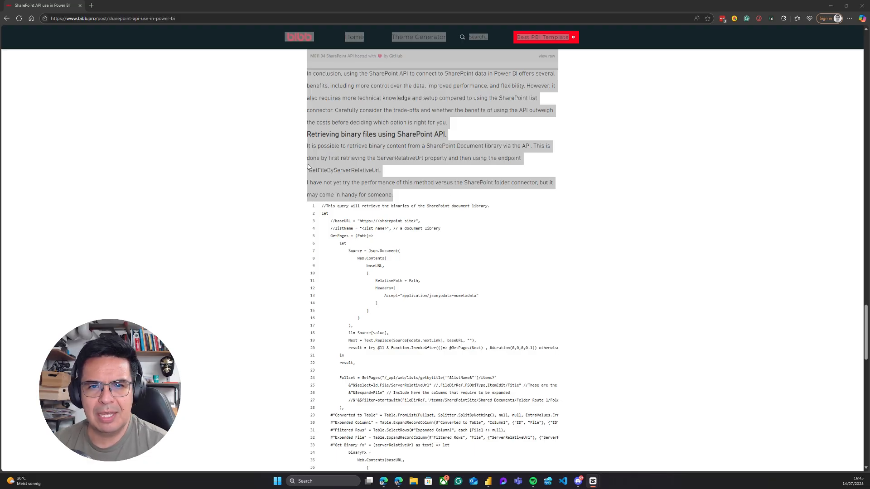
# Step: Copy the whole M query listed under "Retrieving binary files using SharePoint API" on the web page
pyautogui.click(376, 155)
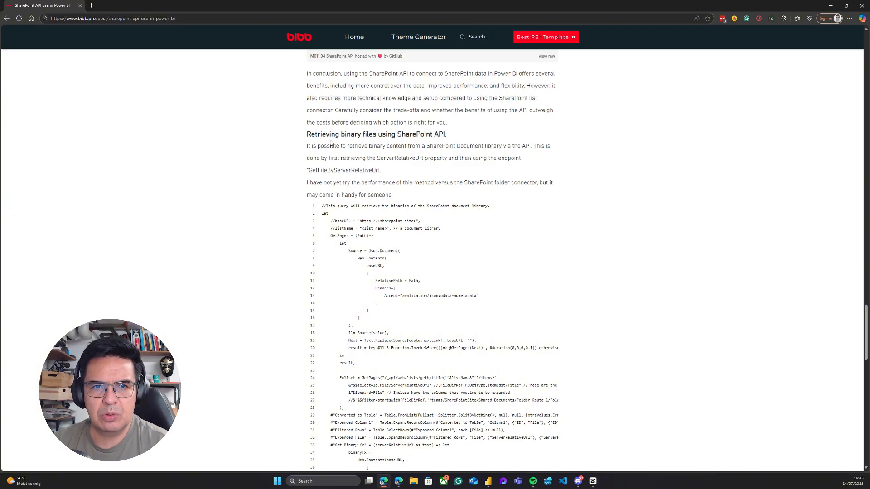
pyautogui.moveTo(308, 136); pyautogui.dragTo(448, 132)
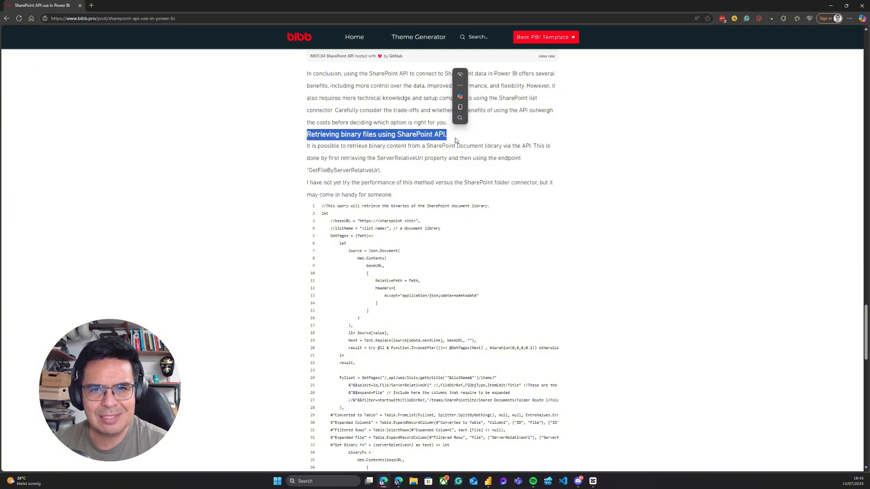
pyautogui.scroll(-3, 375, 420)
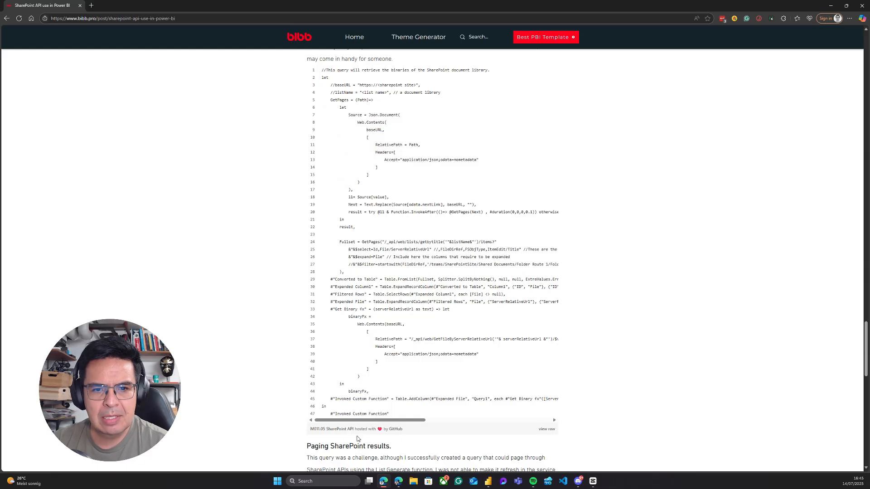
pyautogui.scroll(1, 407, 416)
pyautogui.moveTo(403, 448); pyautogui.dragTo(315, 110)
pyautogui.hotkey('ctrl', 'c')
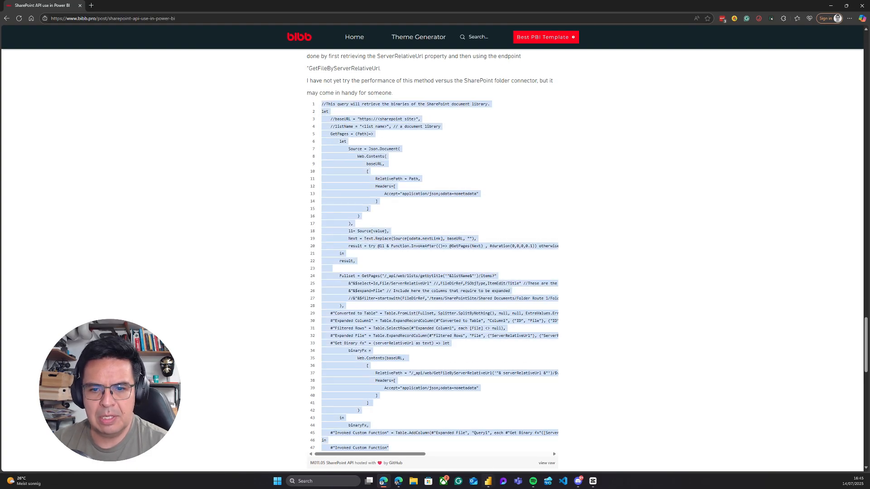
# Step: Switch to the PBI Sharepoint Binaries Power Query Editor and create a new blank query
pyautogui.click(489, 484)
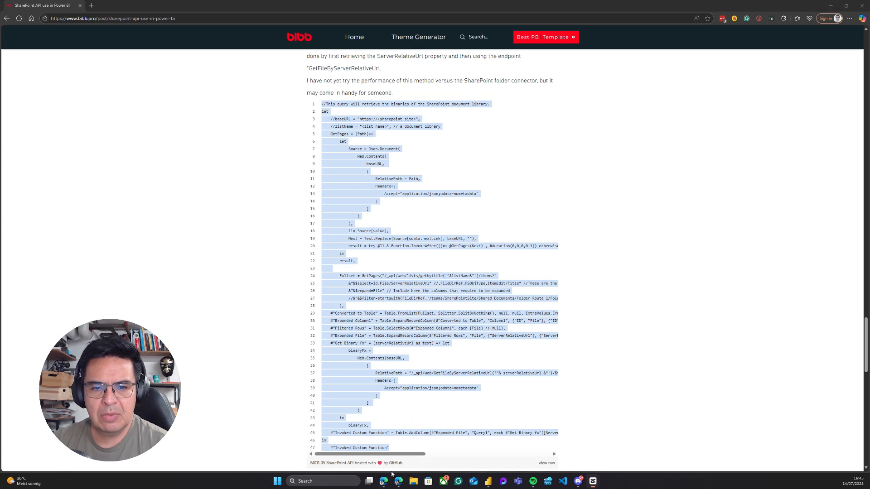
pyautogui.moveTo(487, 483)
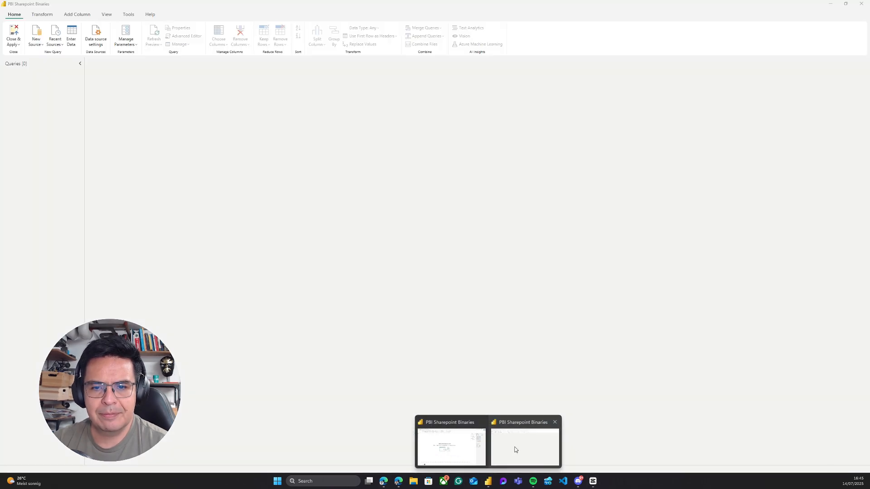
pyautogui.click(515, 449)
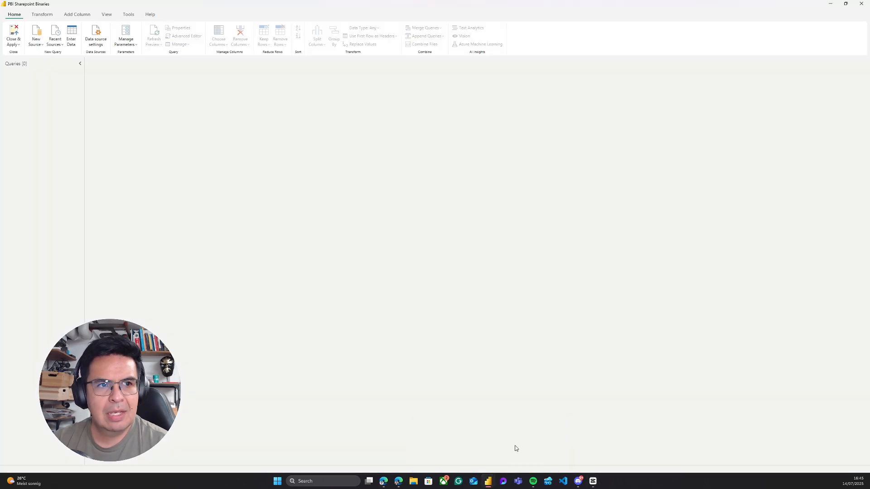
pyautogui.click(36, 41)
pyautogui.click(50, 111)
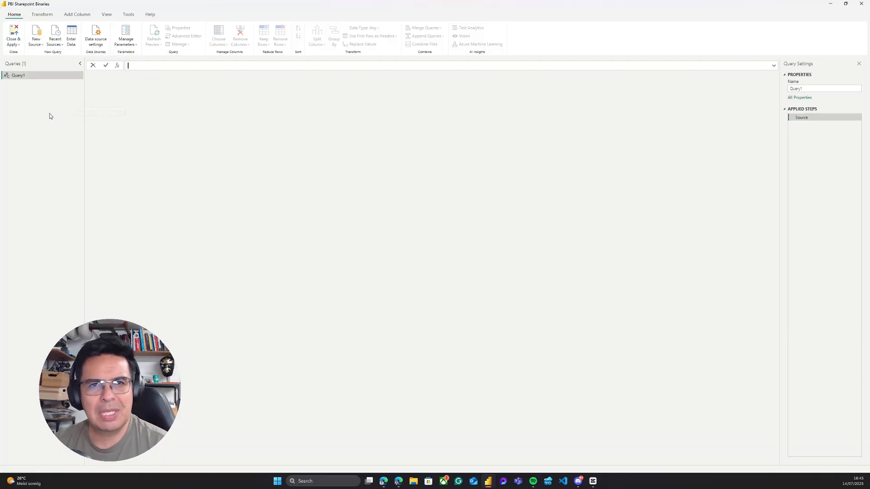
# Step: Replace the blank query's default code with the copied SharePoint binaries M query
pyautogui.click(188, 36)
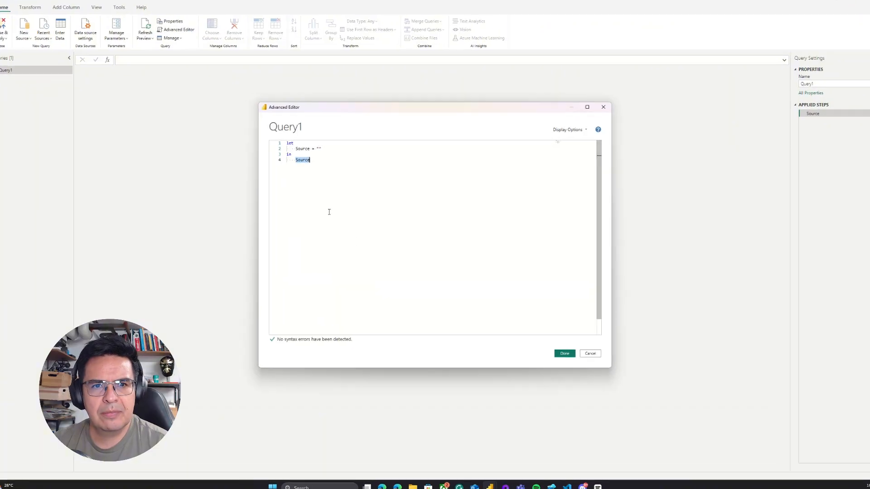
pyautogui.hotkey('ctrl', 'a')
pyautogui.hotkey('ctrl', 'v')
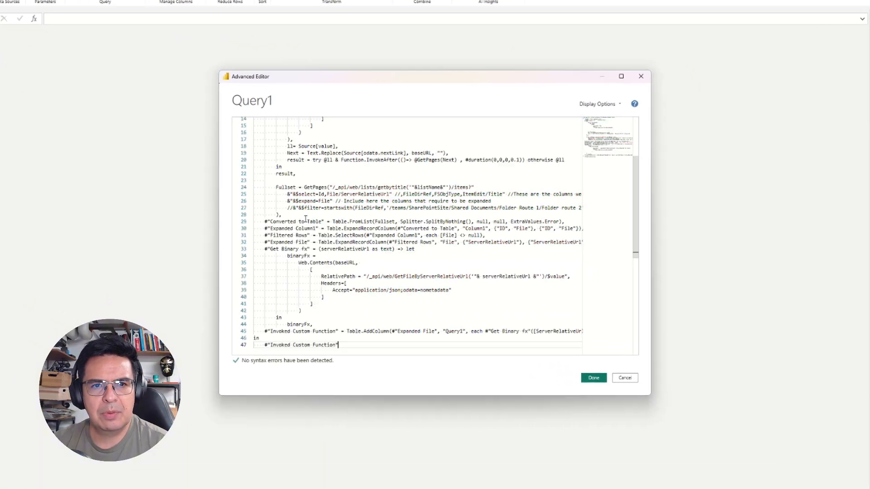
# Step: Uncomment the baseURL and listName lines at the start of the query code
pyautogui.scroll(10, 329, 212)
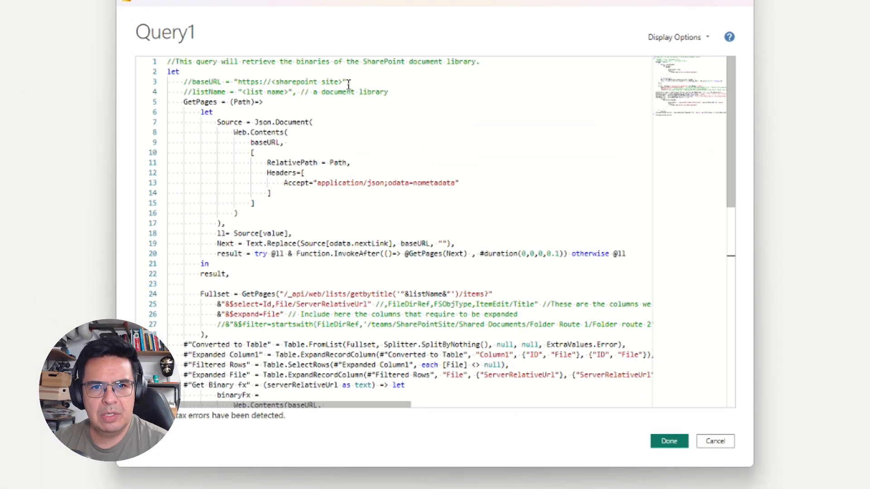
pyautogui.click(192, 93)
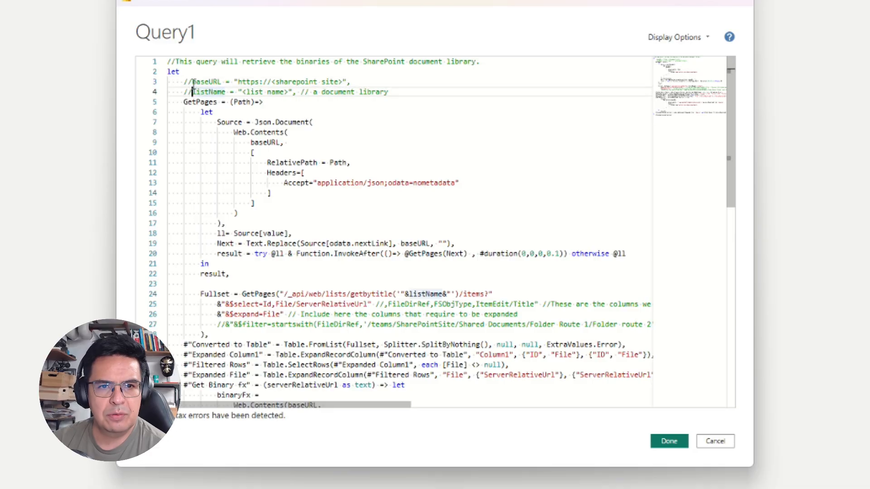
pyautogui.press('Up')
pyautogui.press('BackSpace')
pyautogui.press('BackSpace')
pyautogui.press('Down')
pyautogui.press('Delete')
pyautogui.press('Delete')
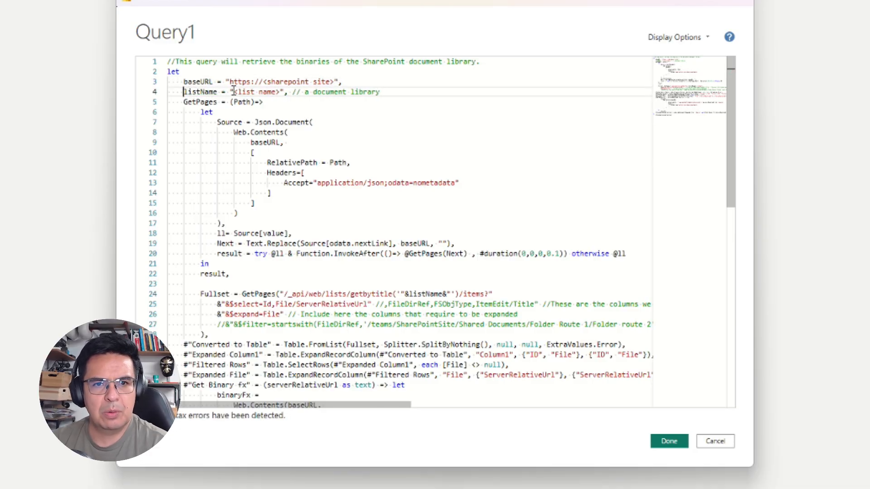
pyautogui.moveTo(338, 81); pyautogui.dragTo(231, 78)
pyautogui.click(291, 82)
pyautogui.click(332, 82)
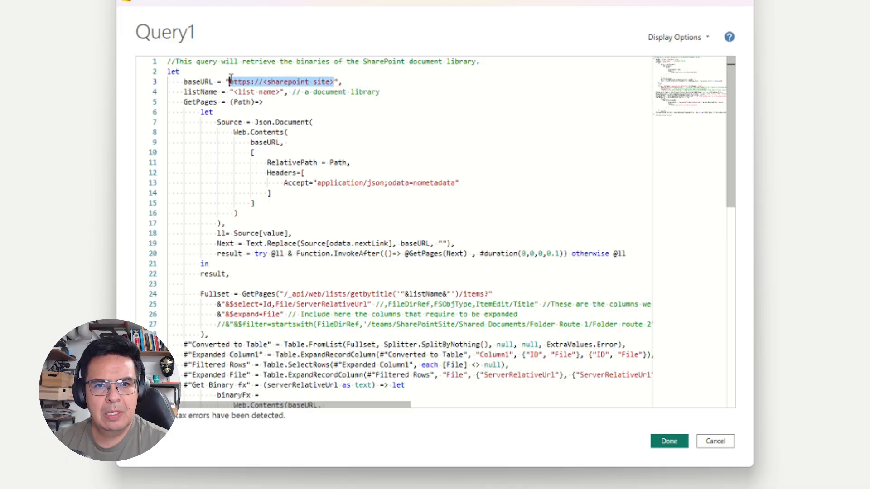
pyautogui.press('super+v')
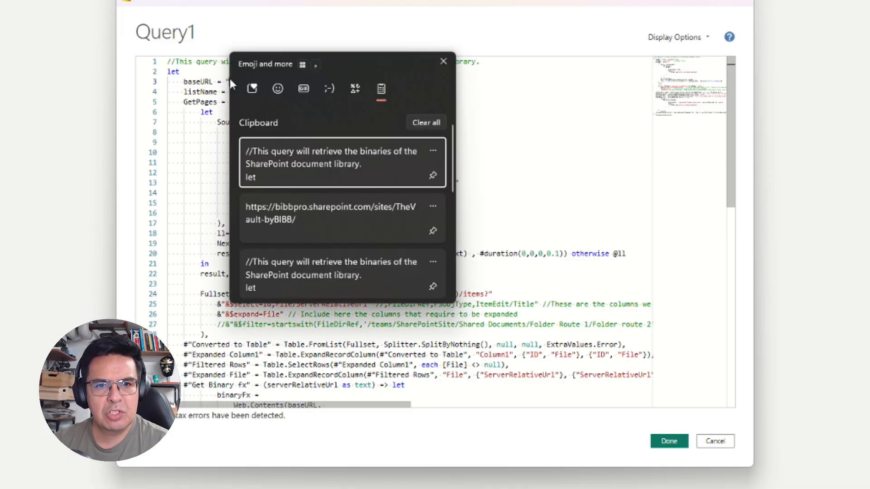
pyautogui.press('Down')
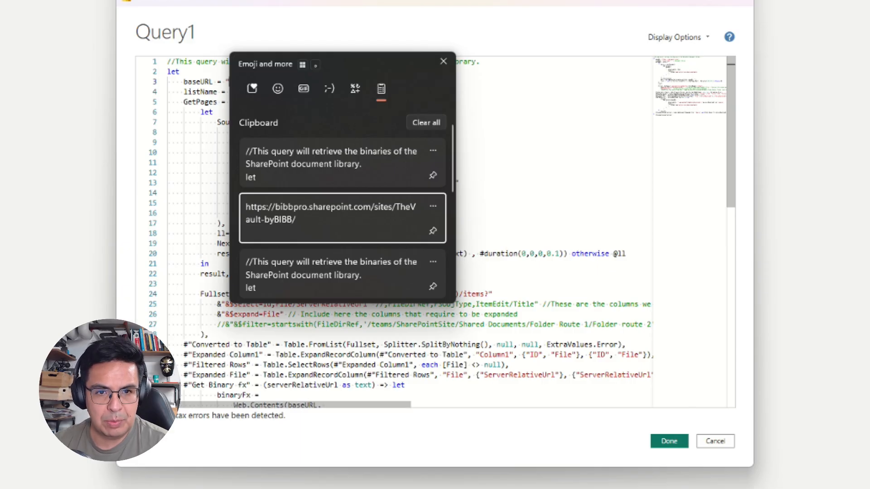
pyautogui.press('Return')
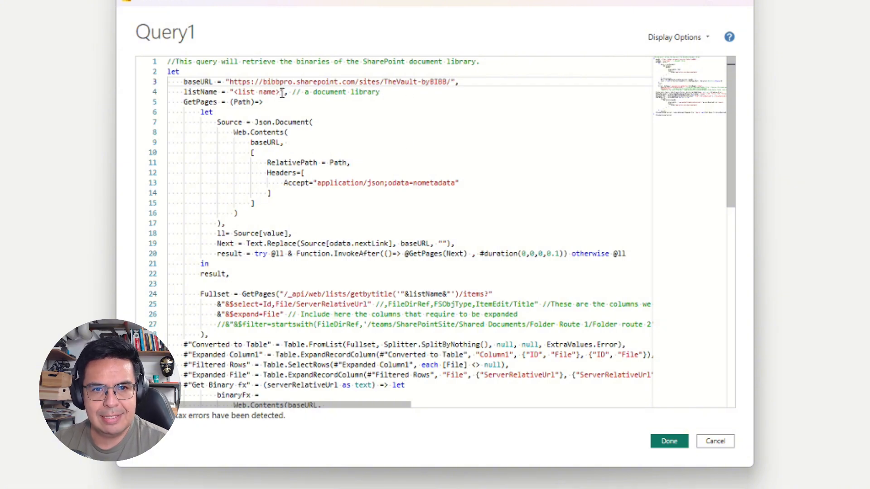
# Step: Set the listName value to "Binaries" and apply the query code
pyautogui.moveTo(282, 92); pyautogui.dragTo(236, 92)
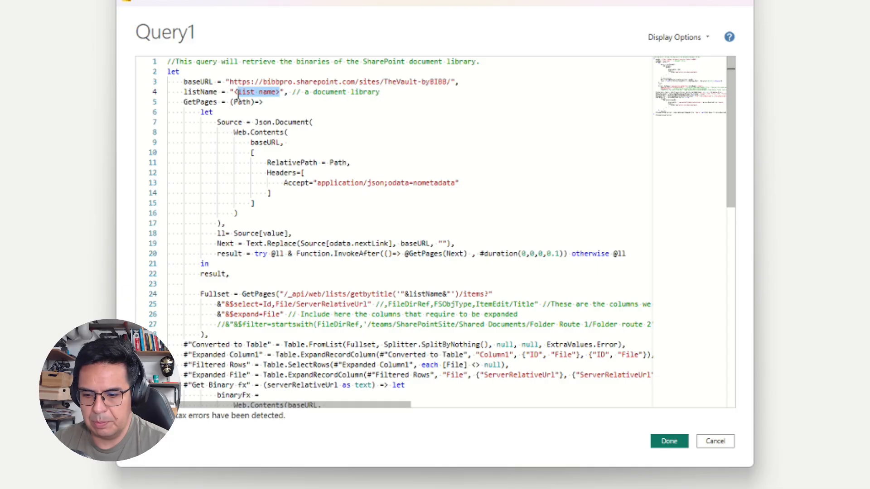
pyautogui.write('Binaries')
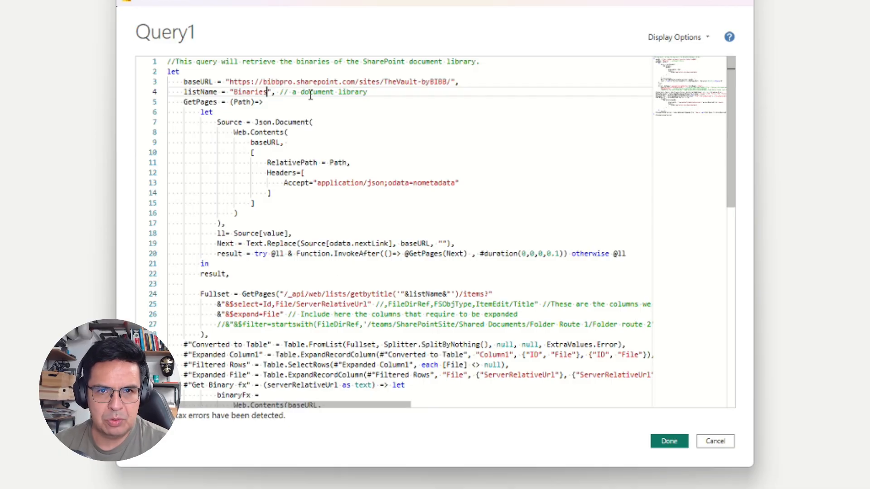
pyautogui.scroll(-6, 342, 292)
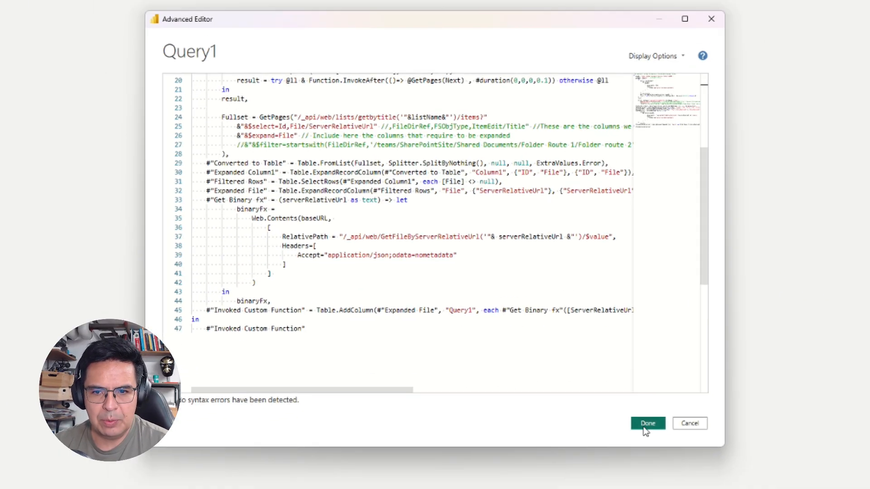
pyautogui.click(668, 442)
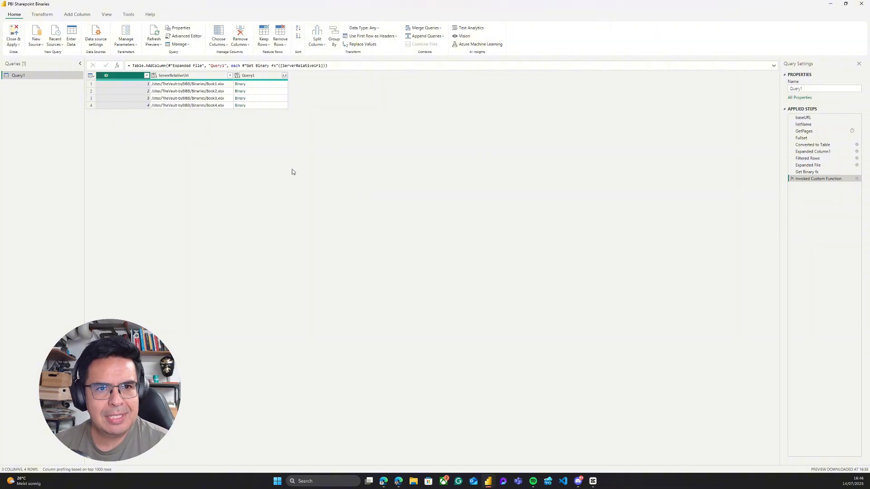
# Step: Preview the first row's binary and examine the Get Binary fx function and its GetFileByServerRelativeUrl endpoint in the query code
pyautogui.click(262, 84)
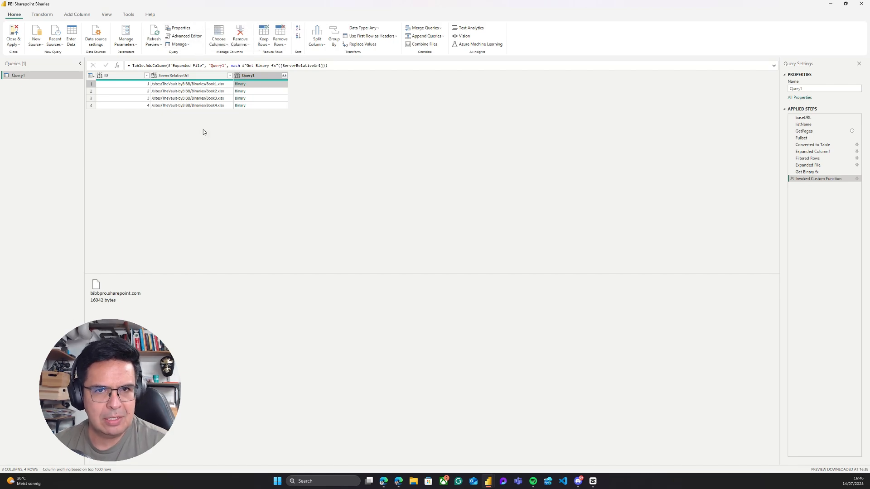
pyautogui.click(191, 36)
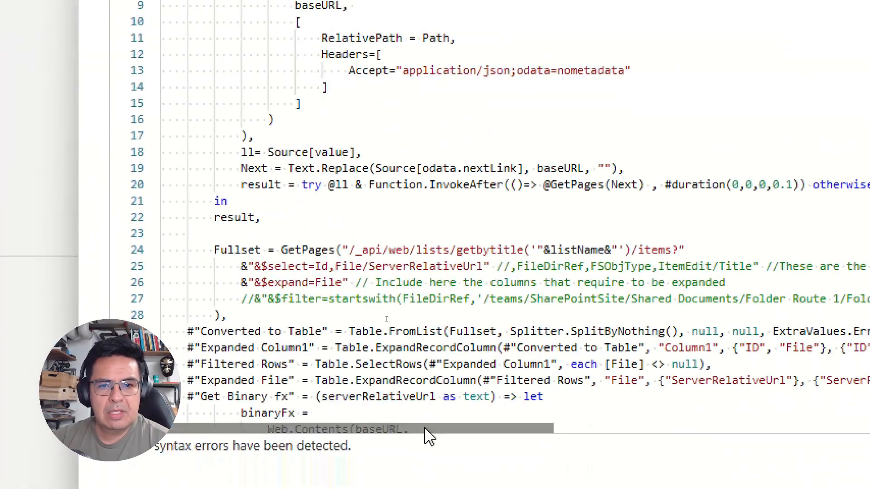
pyautogui.scroll(-4, 454, 244)
pyautogui.scroll(-1, 651, 167)
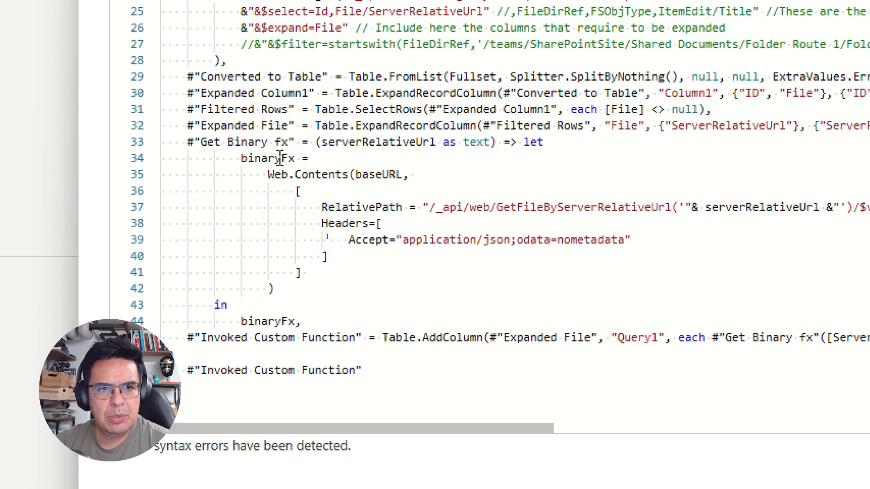
pyautogui.moveTo(181, 142); pyautogui.dragTo(295, 143)
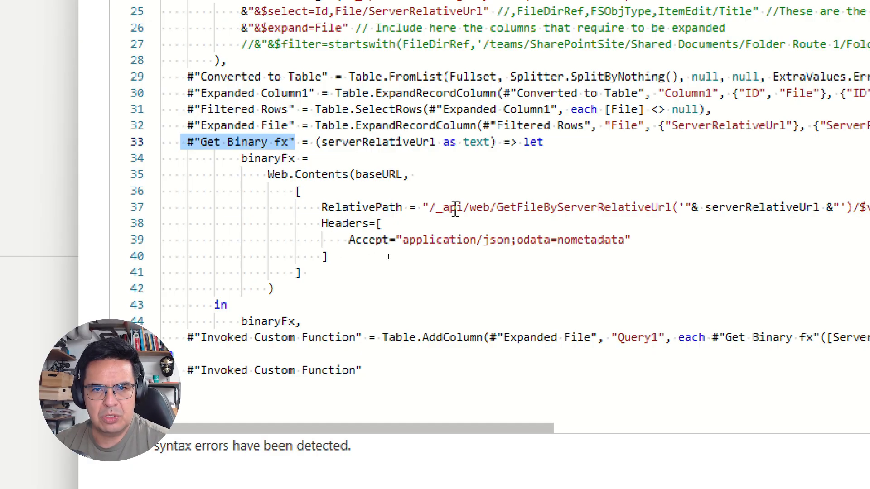
pyautogui.moveTo(430, 208); pyautogui.dragTo(659, 210)
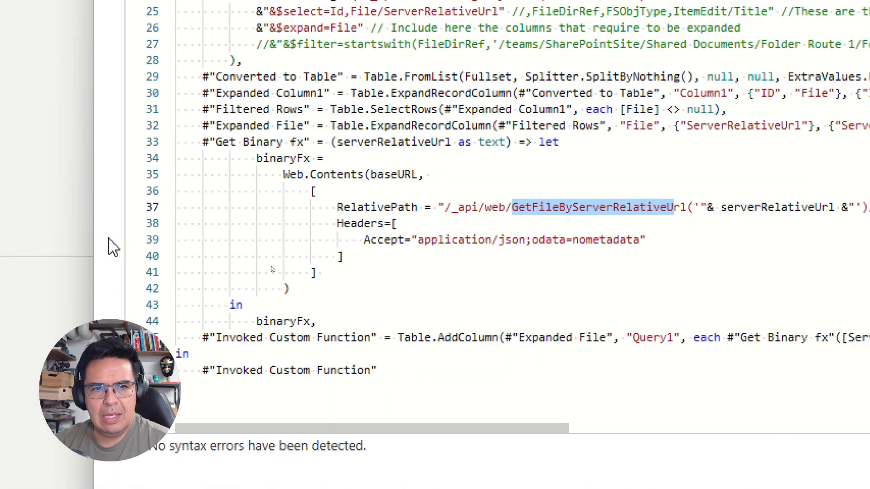
# Step: Add a new variable named retrieveExcel after the binaryFx definition inside the Get Binary fx function
pyautogui.click(317, 283)
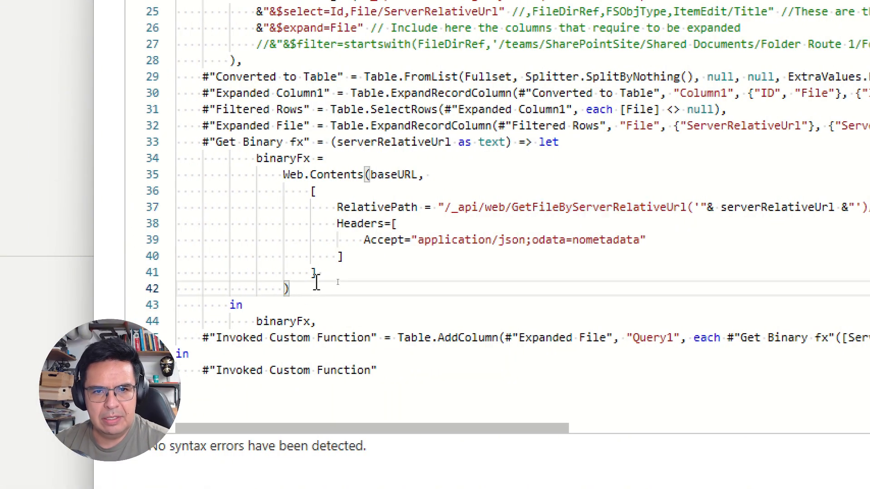
pyautogui.write(',')
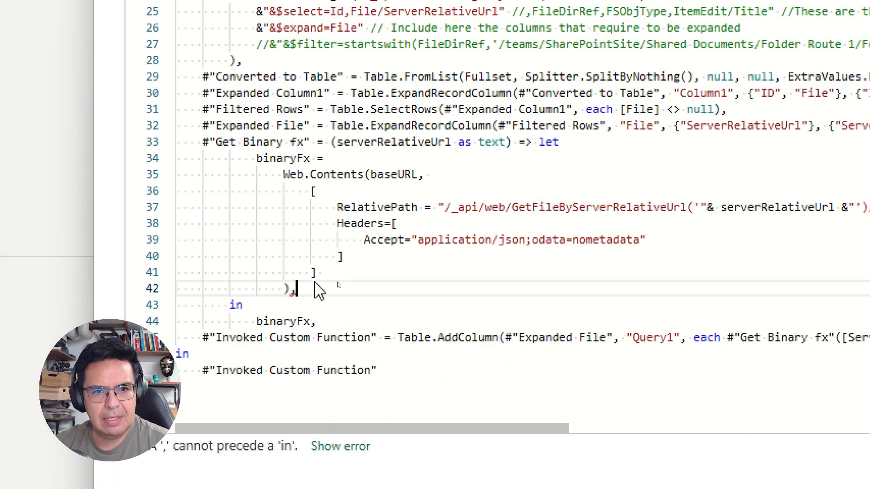
pyautogui.press('Return')
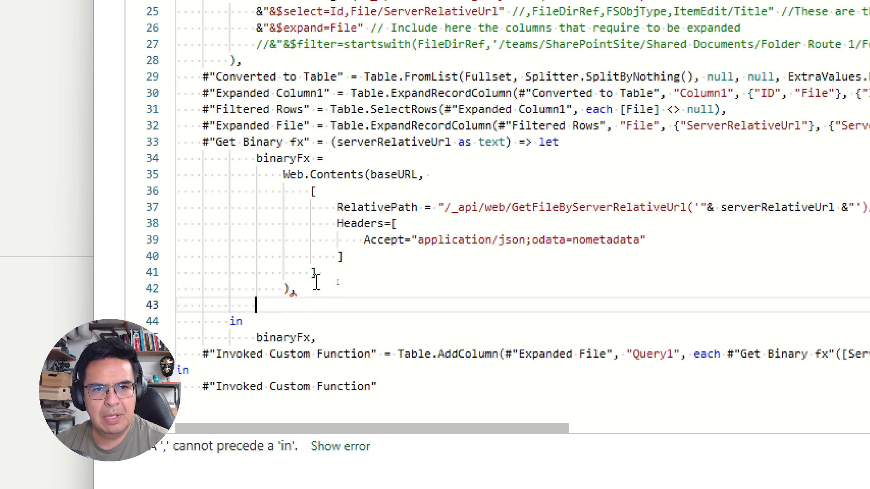
pyautogui.write('retrue')
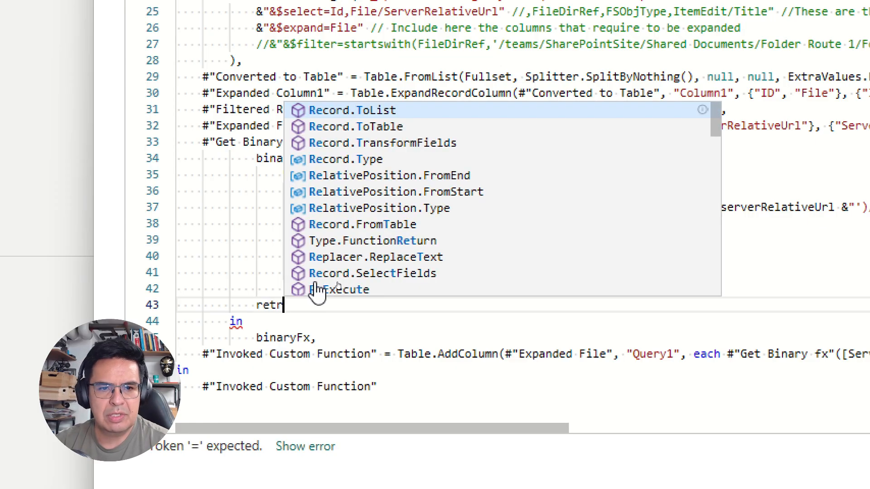
pyautogui.press('BackSpace')
pyautogui.press('BackSpace')
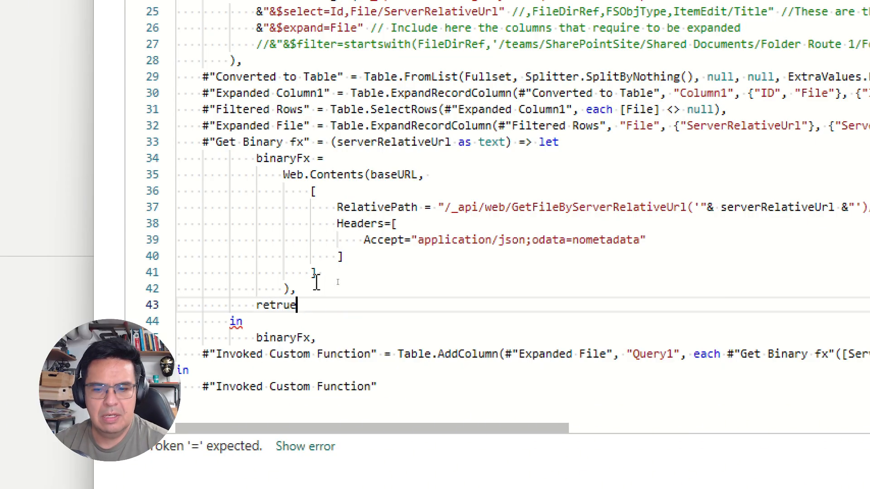
pyautogui.write('ieveE')
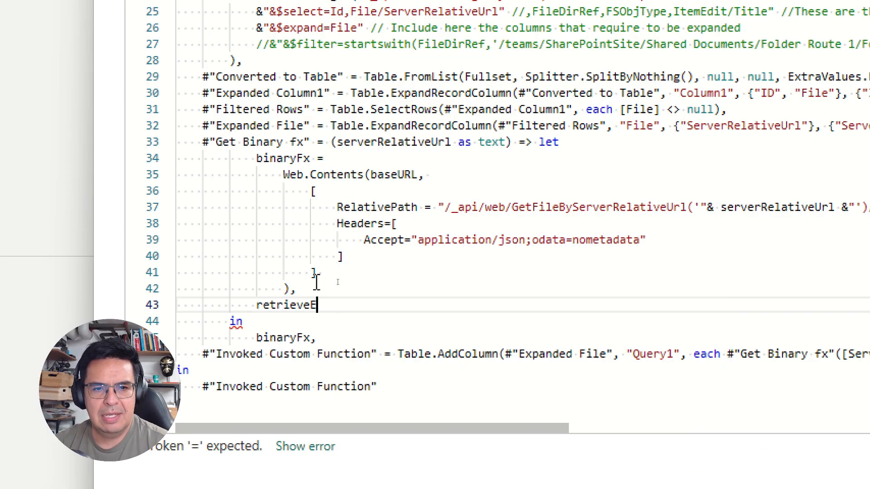
pyautogui.write('xcve')
pyautogui.press('BackSpace')
pyautogui.press('BackSpace')
pyautogui.write('e')
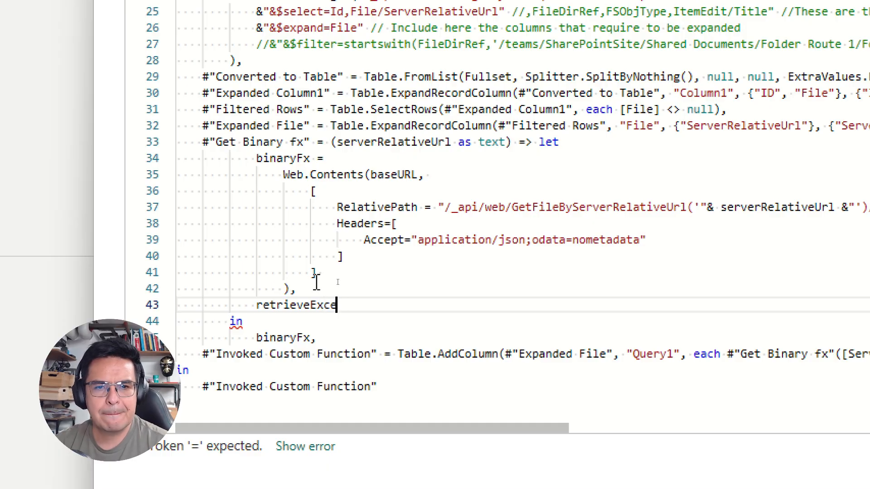
pyautogui.write('l = ')
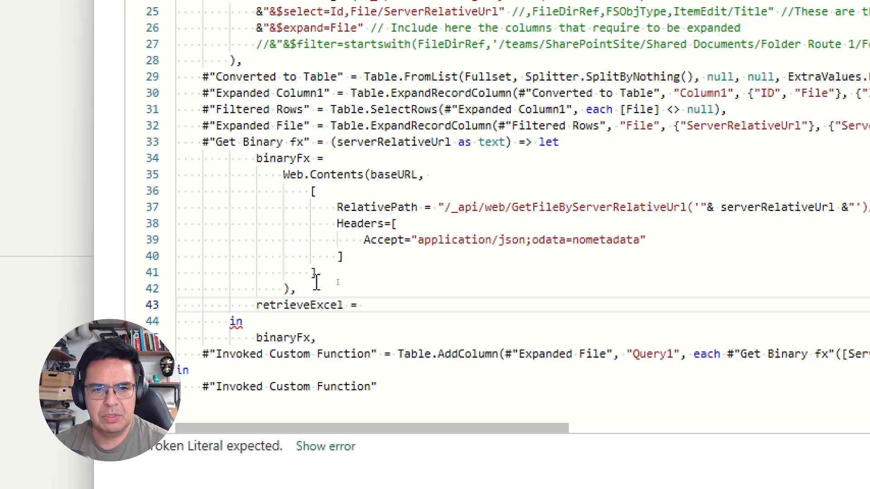
# Step: Define retrieveExcel as Excel.Workbook(binaryFx)
pyautogui.write('Exce')
pyautogui.press('BackSpace')
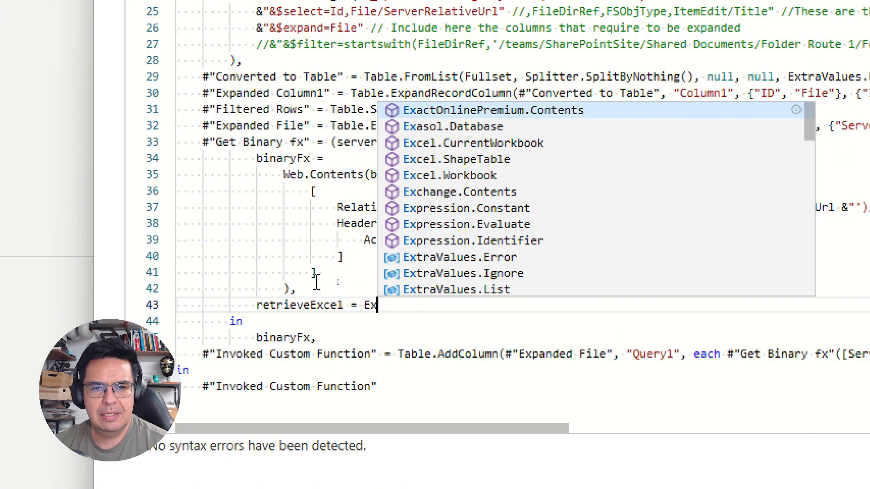
pyautogui.write('cel')
pyautogui.press('BackSpace')
pyautogui.write('l')
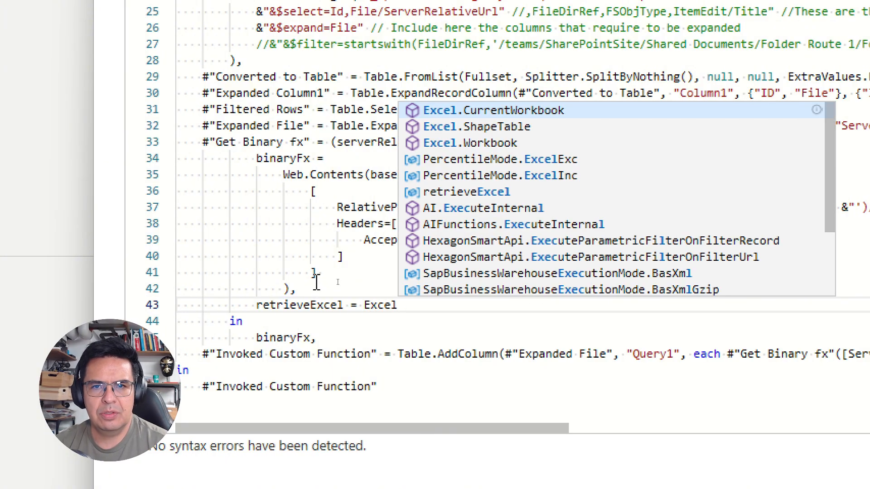
pyautogui.press('Down')
pyautogui.press('Down')
pyautogui.press('Tab')
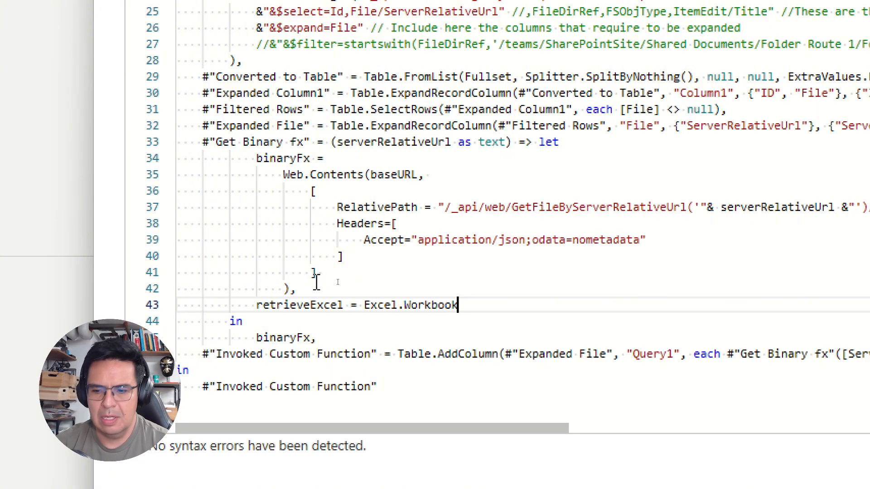
pyautogui.write('(')
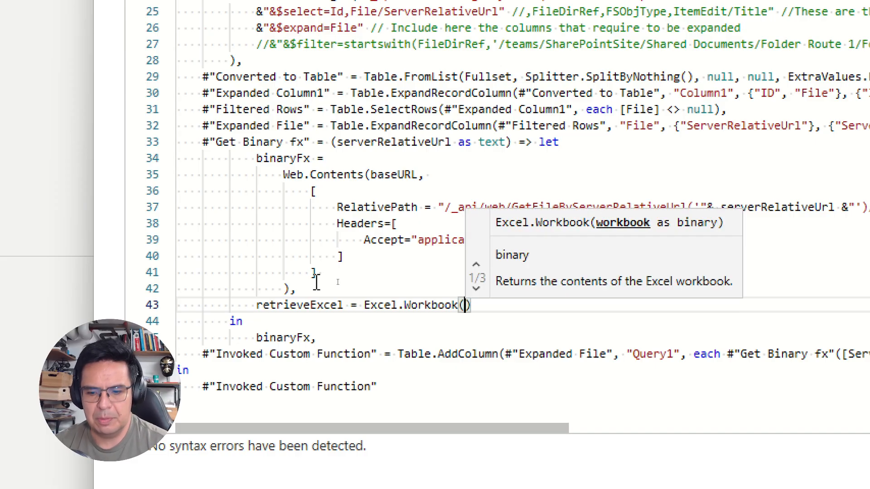
pyautogui.write('binar')
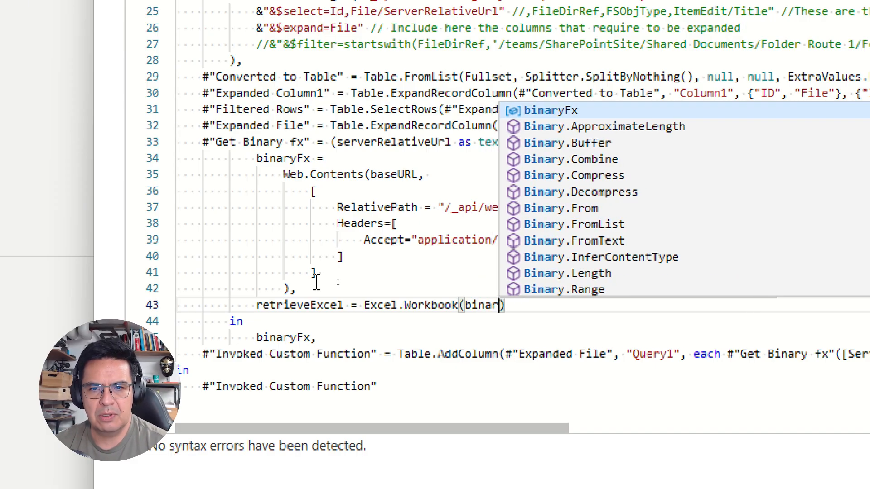
pyautogui.press('Tab')
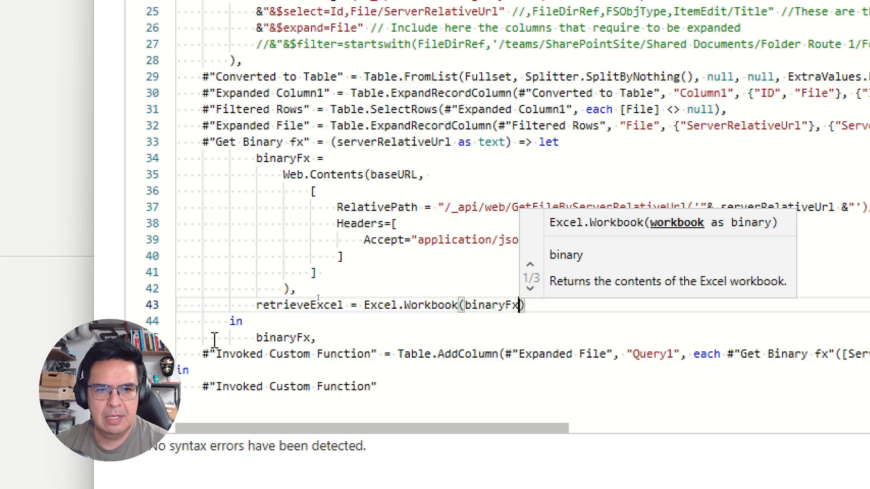
# Step: Make the Get Binary fx function return retrieveExcel instead of binaryFx and apply the query code
pyautogui.doubleClick(315, 304)
pyautogui.hotkey('ctrl', 'c')
pyautogui.doubleClick(269, 337)
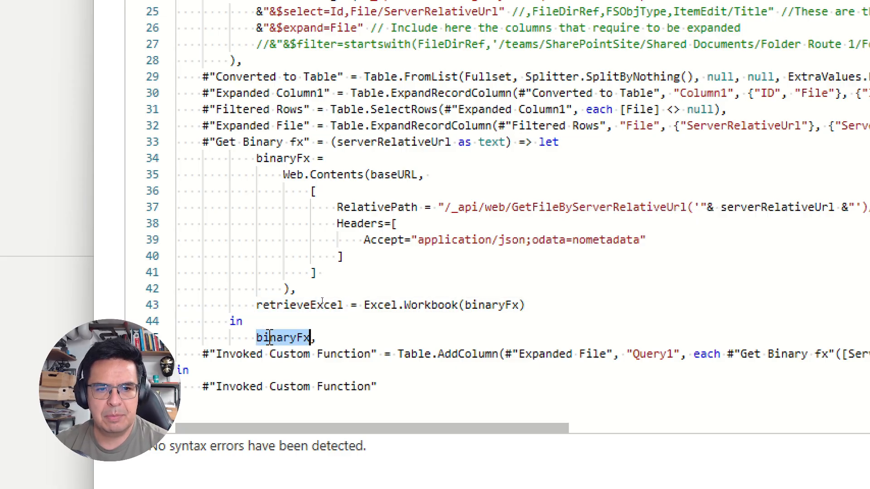
pyautogui.hotkey('ctrl', 'v')
pyautogui.moveTo(297, 304); pyautogui.dragTo(264, 312)
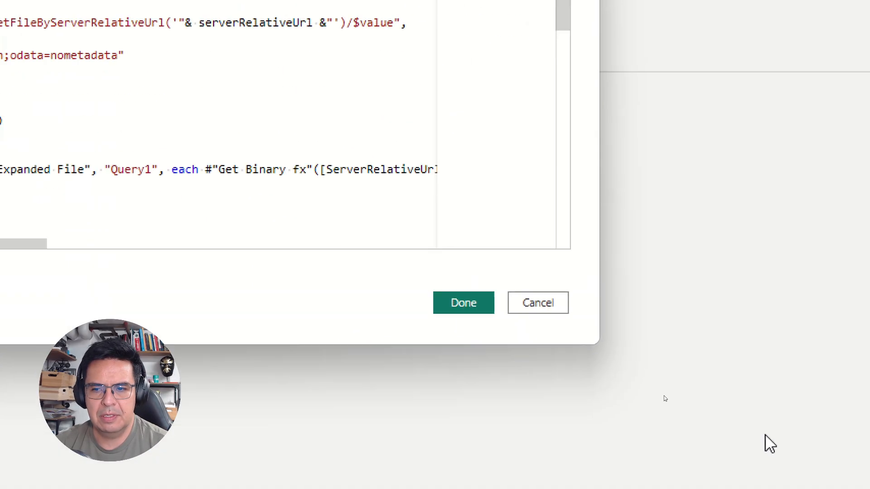
pyautogui.click(439, 301)
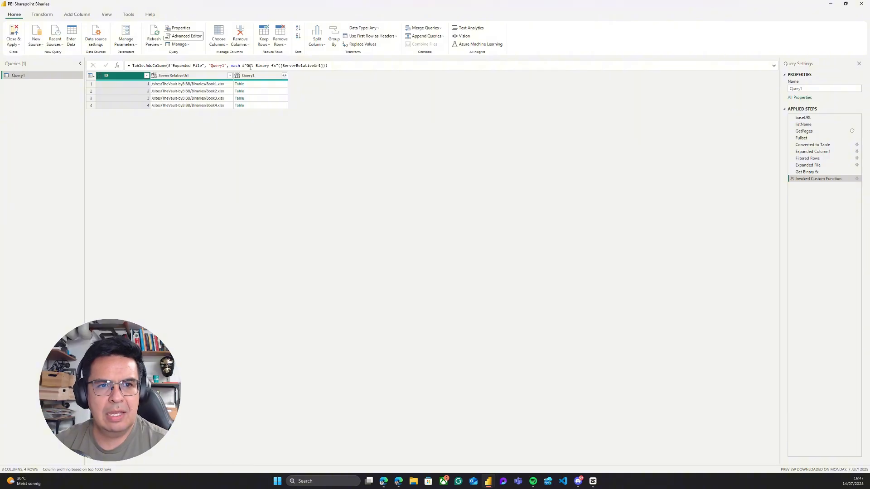
# Step: Preview the first row's table, and expand the Query1 column to only its Data and Kind fields
pyautogui.click(269, 85)
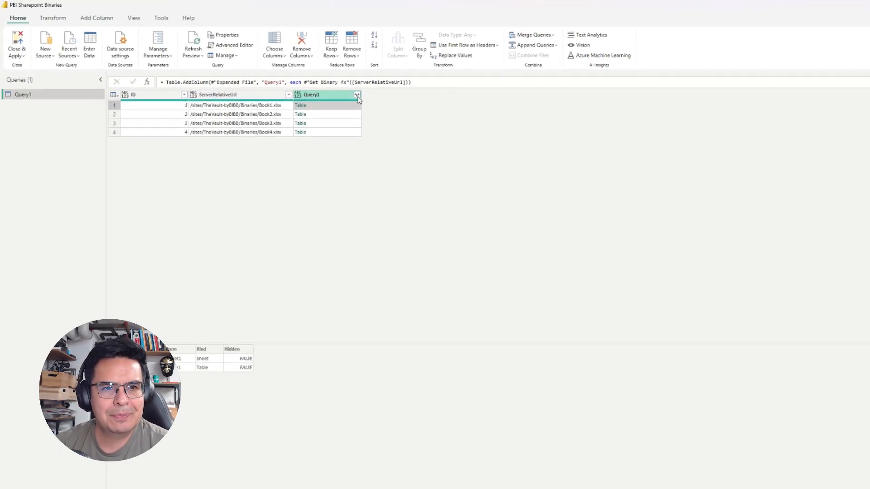
pyautogui.click(327, 86)
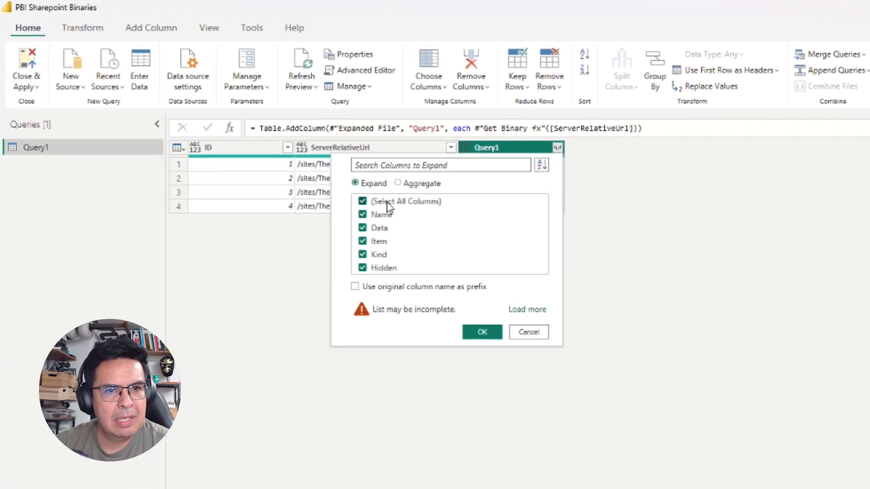
pyautogui.click(388, 206)
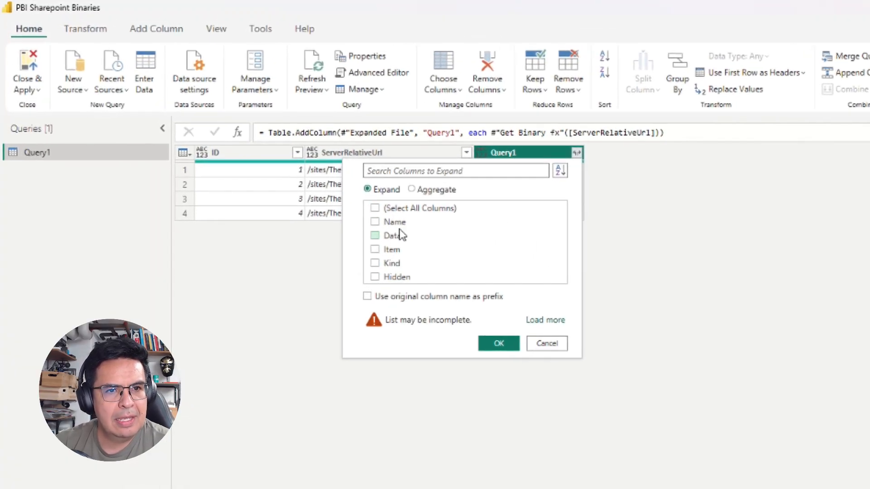
pyautogui.click(399, 237)
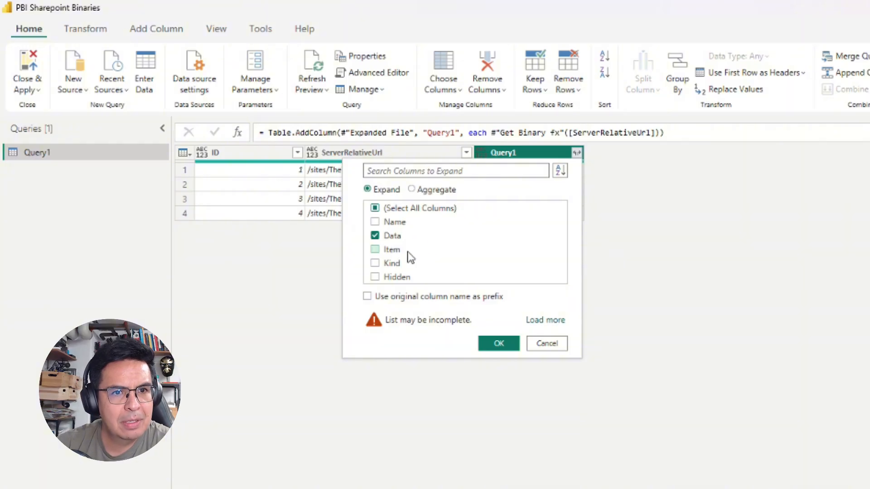
pyautogui.click(402, 266)
pyautogui.click(500, 342)
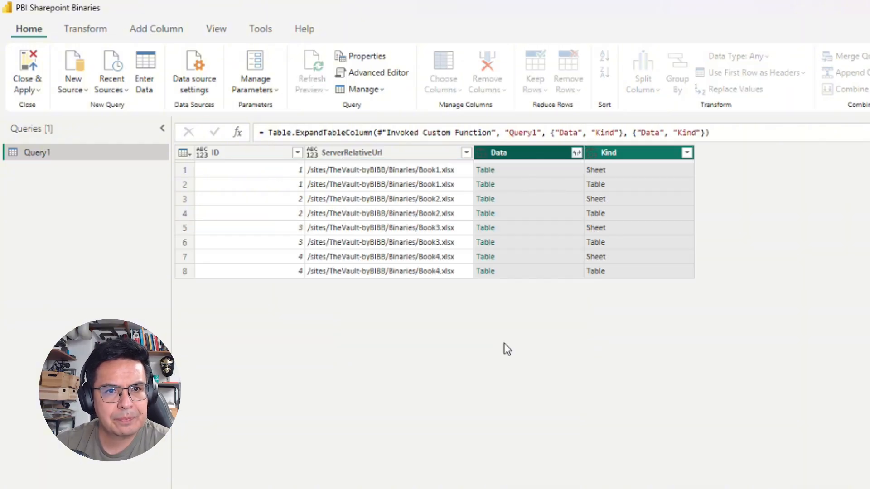
# Step: Filter the Kind column to keep only the Table rows, excluding Sheet
pyautogui.click(625, 186)
pyautogui.click(686, 153)
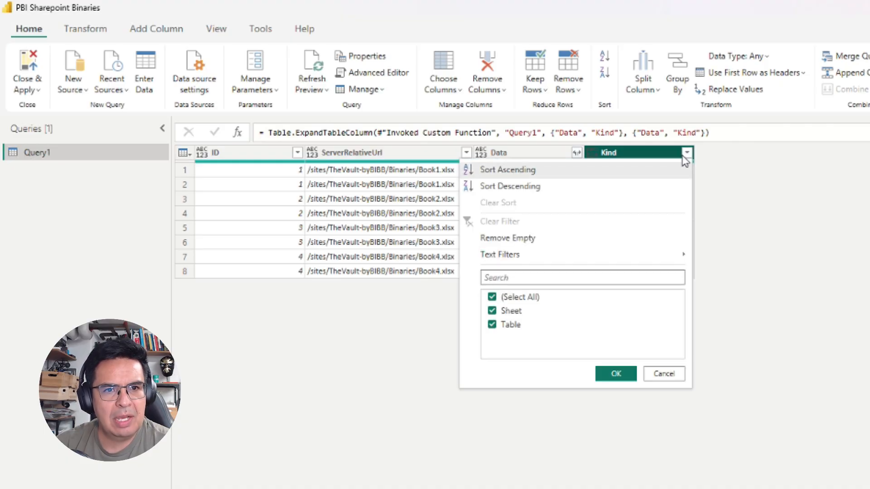
pyautogui.click(516, 312)
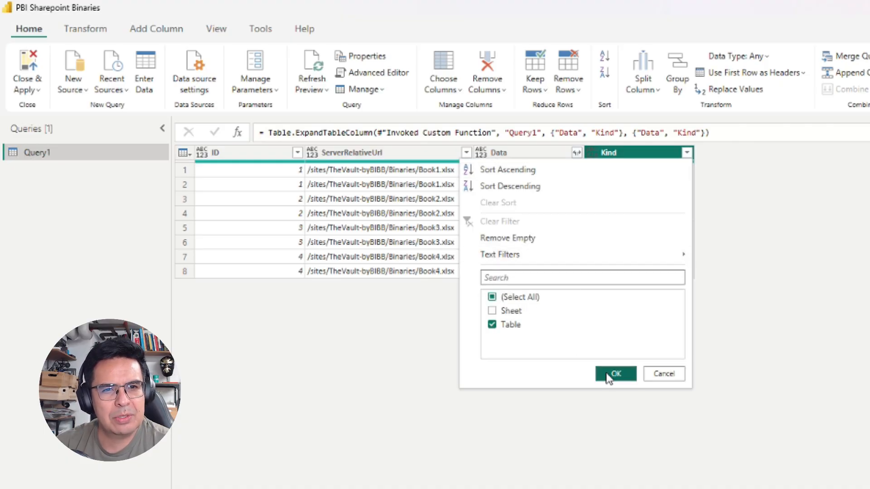
pyautogui.click(615, 373)
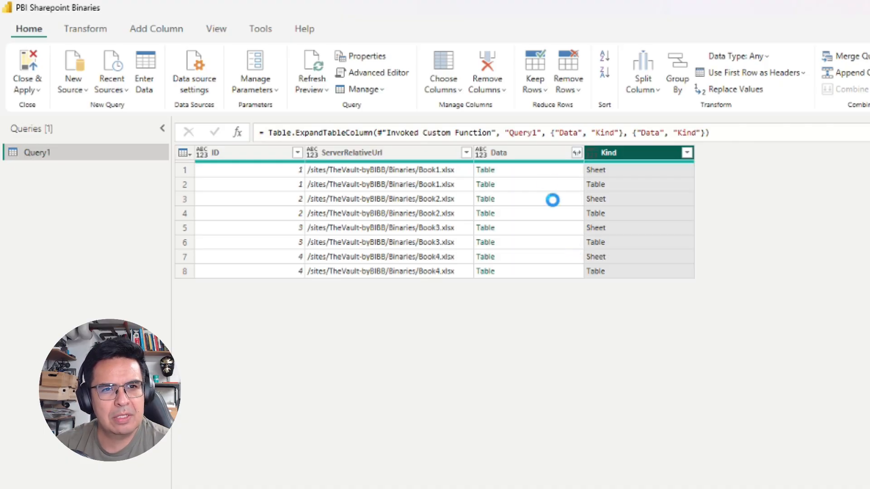
# Step: Check the Data tables of the Book2 to Book4 files, expand the Data column to Colum 1 and inspect the Book1 rows
pyautogui.click(528, 188)
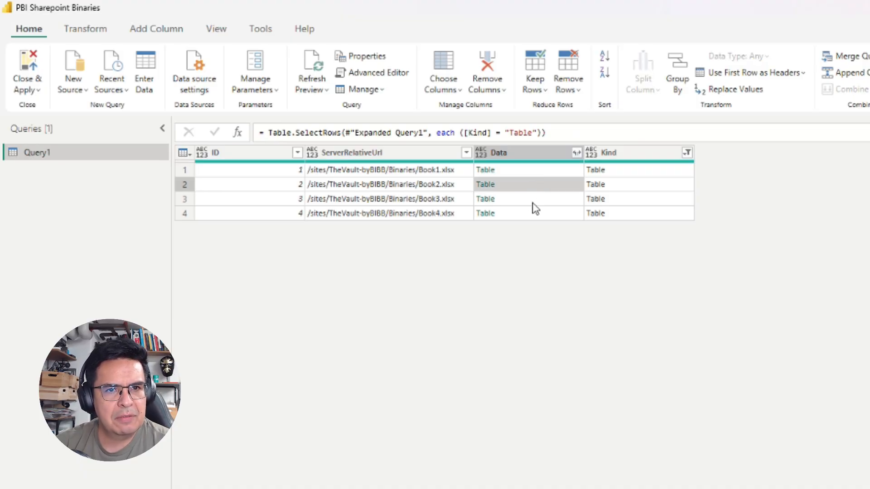
pyautogui.click(532, 203)
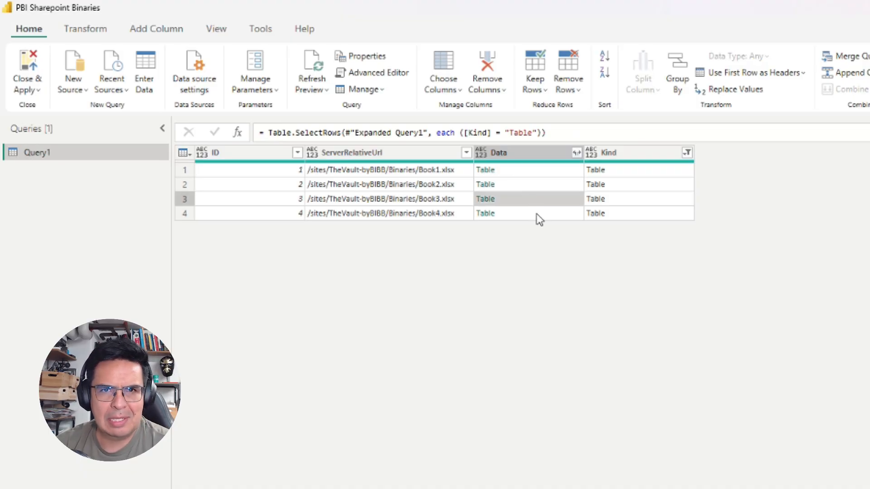
pyautogui.click(539, 217)
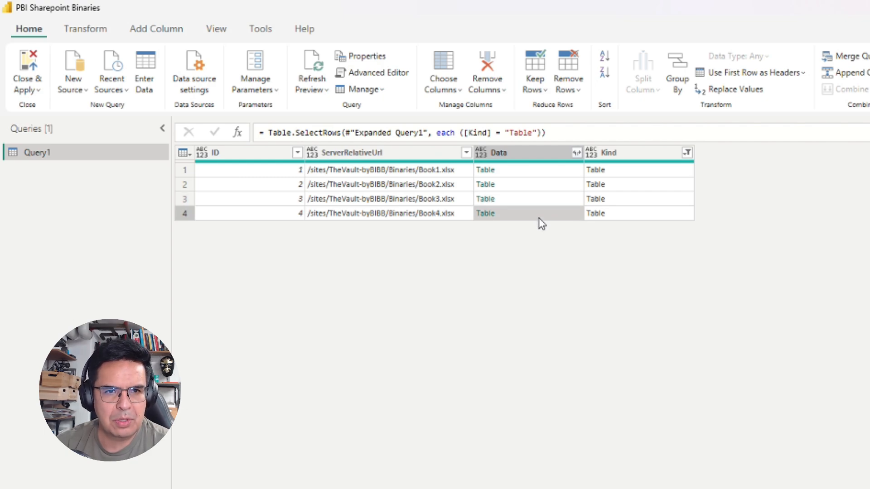
pyautogui.click(576, 152)
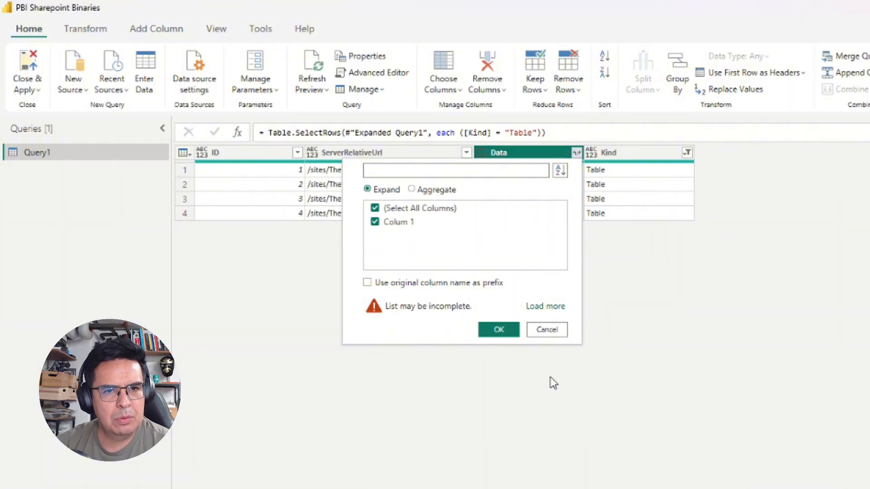
pyautogui.click(498, 329)
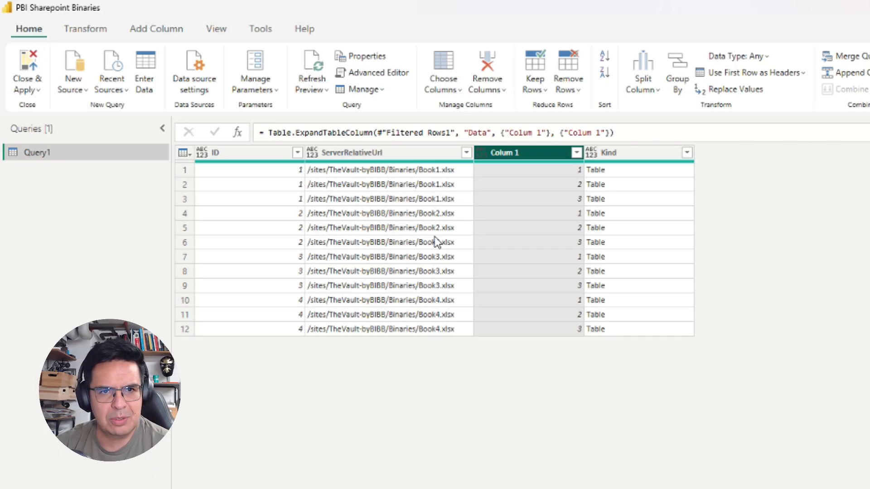
pyautogui.click(496, 171)
pyautogui.click(500, 185)
pyautogui.click(501, 203)
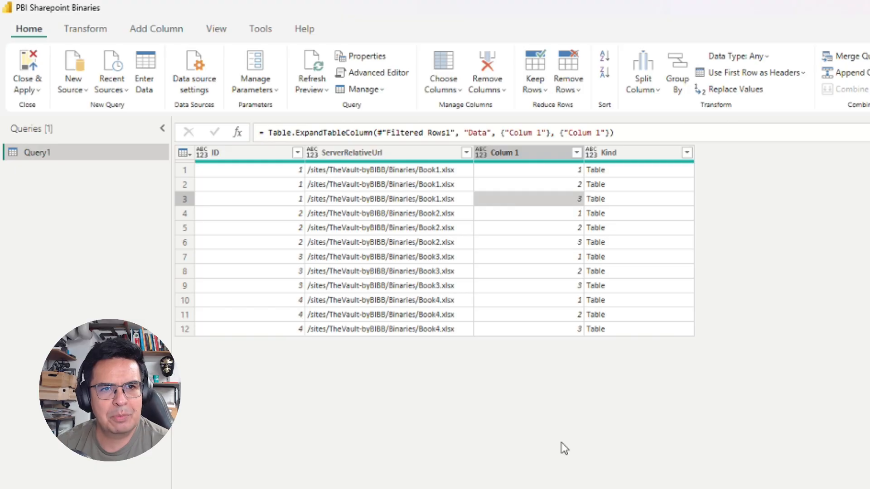